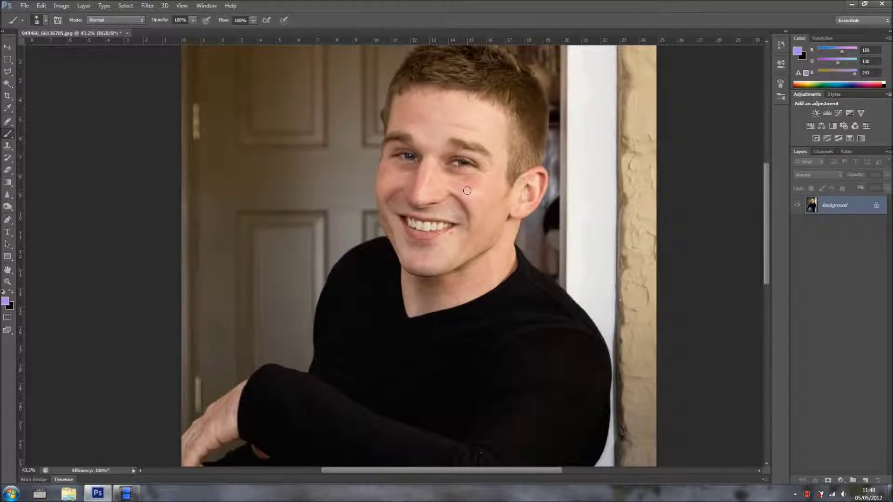
Duplicate the Background layer of the portrait and keep the copy selected.
{"action": "scroll", "coordinate": [466, 191], "scroll_direction": "up", "scroll_amount": 1}
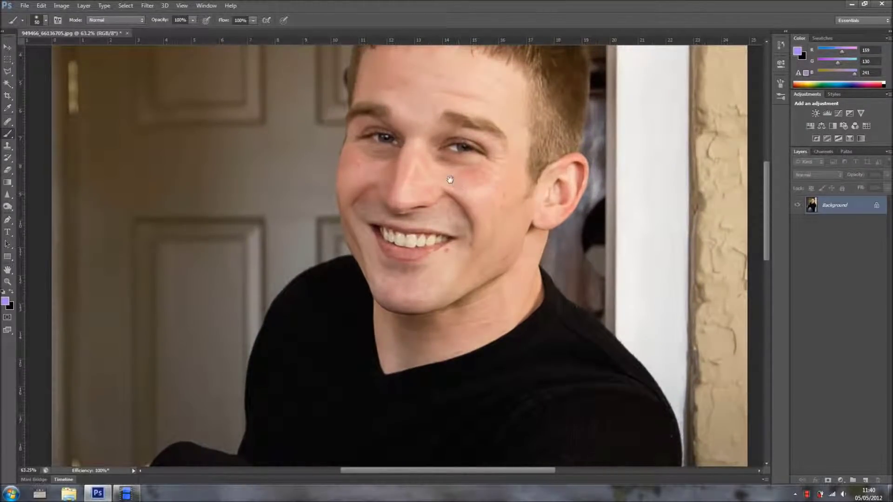
{"action": "scroll", "coordinate": [456, 185], "scroll_direction": "up", "scroll_amount": 1}
{"action": "left_click_drag", "start_coordinate": [404, 222], "coordinate": [404, 222]}
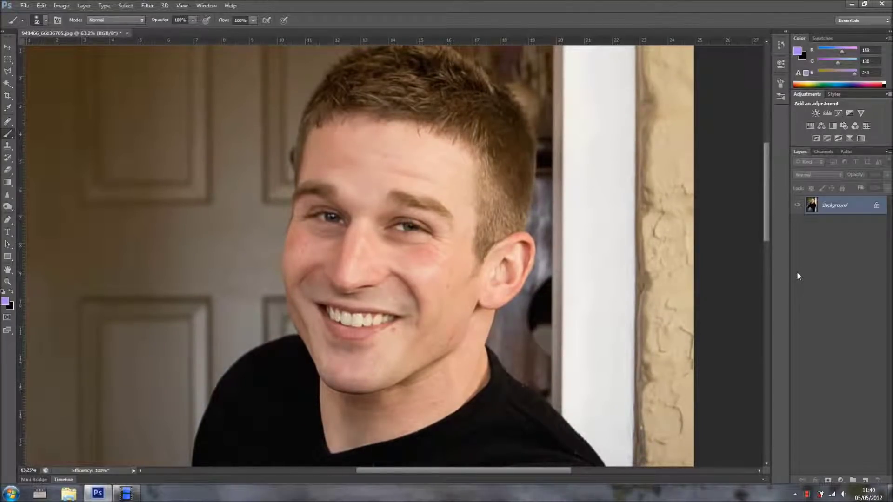
{"action": "key", "text": "ctrl+j"}
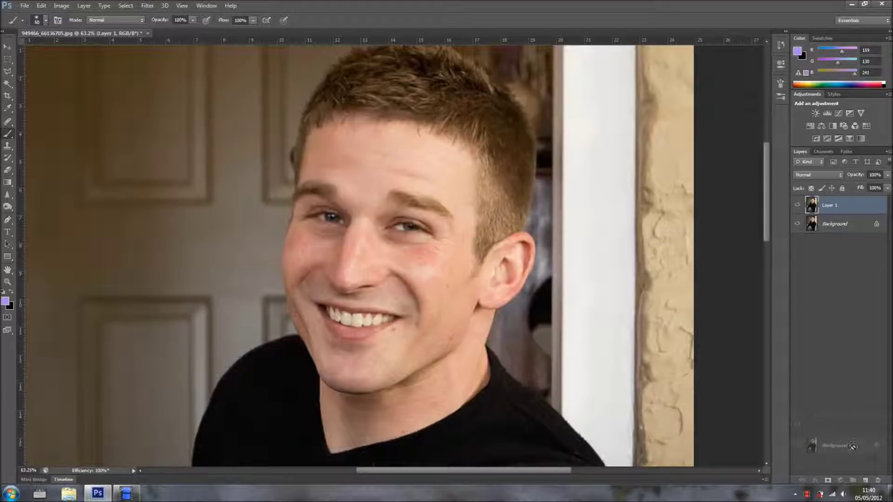
{"action": "left_click", "coordinate": [821, 224]}
{"action": "left_click", "coordinate": [831, 208]}
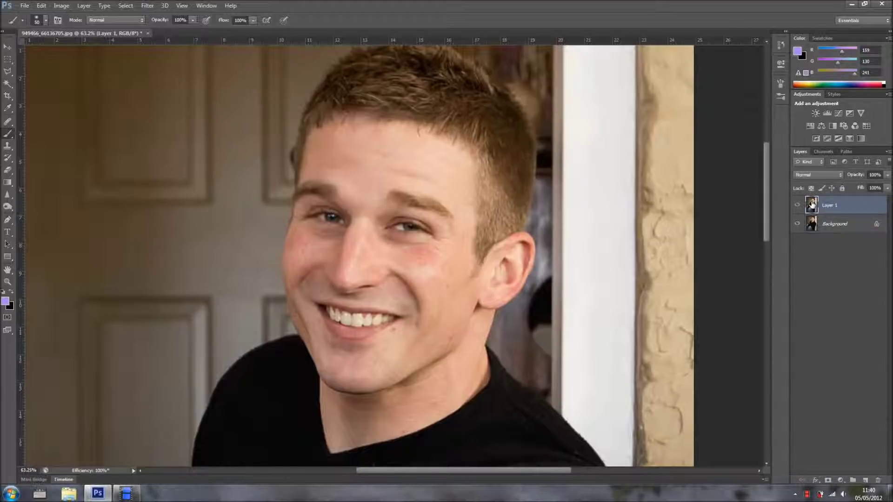
Set the duplicate layer's blend mode to Linear Burn and hide its effect with a black layer mask.
{"action": "left_click", "coordinate": [838, 176]}
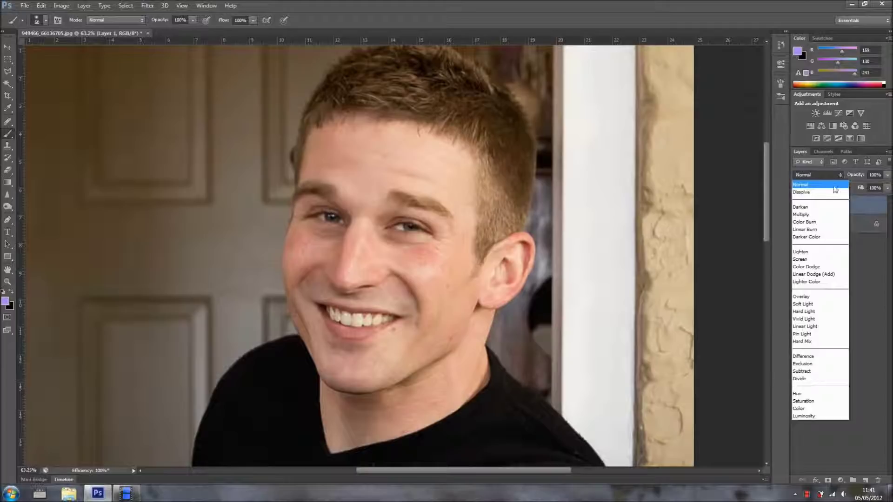
{"action": "left_click", "coordinate": [813, 230]}
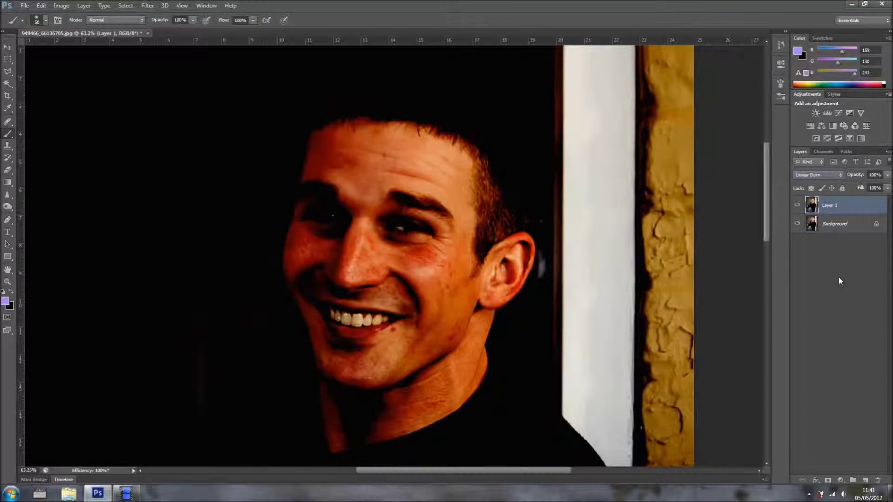
{"action": "left_click", "coordinate": [827, 480], "text": "alt"}
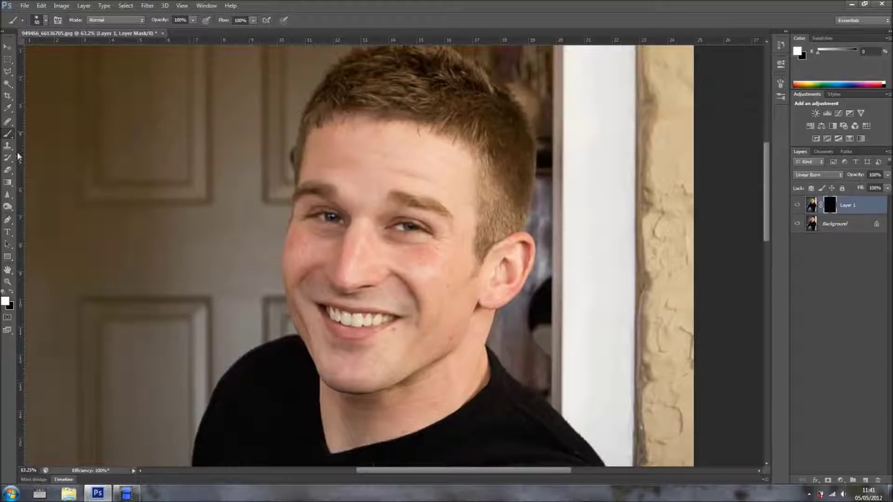
Paint white on the mask over the man's face, ear and neck with a soft 0% hardness brush, skipping the eyes and mouth.
{"action": "scroll", "coordinate": [340, 195], "scroll_direction": "up", "scroll_amount": 2}
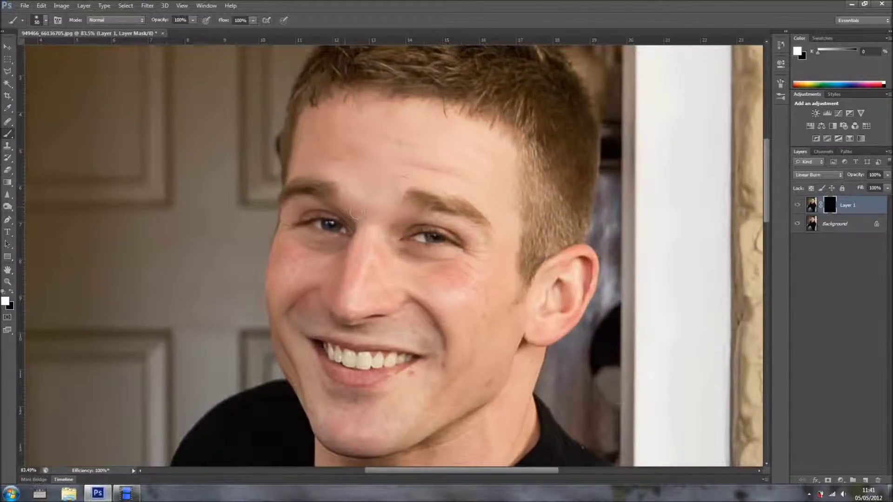
{"action": "right_click", "coordinate": [319, 124]}
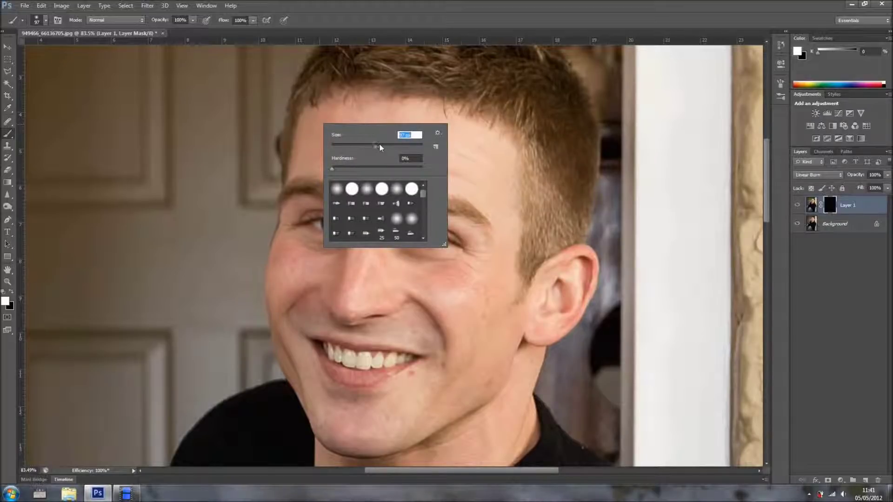
{"action": "left_click_drag", "start_coordinate": [390, 146], "coordinate": [405, 145]}
{"action": "mouse_move", "coordinate": [474, 155]}
{"action": "left_mouse_down"}
{"action": "mouse_move", "coordinate": [459, 139]}
{"action": "mouse_move", "coordinate": [356, 124]}
{"action": "mouse_move", "coordinate": [324, 128]}
{"action": "mouse_move", "coordinate": [319, 150]}
{"action": "mouse_move", "coordinate": [370, 176]}
{"action": "mouse_move", "coordinate": [363, 205]}
{"action": "mouse_move", "coordinate": [424, 161]}
{"action": "mouse_move", "coordinate": [470, 186]}
{"action": "mouse_move", "coordinate": [484, 172]}
{"action": "mouse_move", "coordinate": [329, 149]}
{"action": "mouse_move", "coordinate": [291, 161]}
{"action": "mouse_move", "coordinate": [295, 169]}
{"action": "mouse_move", "coordinate": [304, 154]}
{"action": "mouse_move", "coordinate": [361, 181]}
{"action": "left_mouse_up"}
{"action": "key", "text": "bracketleft"}
{"action": "key", "text": "bracketleft"}
{"action": "key", "text": "bracketleft"}
{"action": "key", "text": "bracketleft"}
{"action": "mouse_move", "coordinate": [450, 179]}
{"action": "left_mouse_down"}
{"action": "mouse_move", "coordinate": [493, 219]}
{"action": "mouse_move", "coordinate": [509, 165]}
{"action": "mouse_move", "coordinate": [507, 302]}
{"action": "mouse_move", "coordinate": [558, 334]}
{"action": "mouse_move", "coordinate": [544, 288]}
{"action": "mouse_move", "coordinate": [530, 339]}
{"action": "left_mouse_up"}
{"action": "mouse_move", "coordinate": [535, 291]}
{"action": "left_mouse_down"}
{"action": "mouse_move", "coordinate": [551, 263]}
{"action": "mouse_move", "coordinate": [569, 258]}
{"action": "mouse_move", "coordinate": [585, 265]}
{"action": "mouse_move", "coordinate": [573, 293]}
{"action": "mouse_move", "coordinate": [582, 310]}
{"action": "mouse_move", "coordinate": [584, 269]}
{"action": "mouse_move", "coordinate": [562, 284]}
{"action": "left_mouse_up"}
{"action": "mouse_move", "coordinate": [325, 194]}
{"action": "left_mouse_down"}
{"action": "mouse_move", "coordinate": [296, 201]}
{"action": "mouse_move", "coordinate": [289, 216]}
{"action": "mouse_move", "coordinate": [281, 321]}
{"action": "mouse_move", "coordinate": [273, 279]}
{"action": "mouse_move", "coordinate": [290, 362]}
{"action": "mouse_move", "coordinate": [332, 438]}
{"action": "mouse_move", "coordinate": [402, 438]}
{"action": "mouse_move", "coordinate": [437, 423]}
{"action": "mouse_move", "coordinate": [504, 363]}
{"action": "mouse_move", "coordinate": [516, 318]}
{"action": "mouse_move", "coordinate": [472, 374]}
{"action": "mouse_move", "coordinate": [372, 403]}
{"action": "mouse_move", "coordinate": [336, 404]}
{"action": "mouse_move", "coordinate": [366, 405]}
{"action": "mouse_move", "coordinate": [347, 410]}
{"action": "mouse_move", "coordinate": [424, 403]}
{"action": "mouse_move", "coordinate": [408, 412]}
{"action": "mouse_move", "coordinate": [442, 348]}
{"action": "mouse_move", "coordinate": [303, 315]}
{"action": "mouse_move", "coordinate": [349, 249]}
{"action": "mouse_move", "coordinate": [310, 249]}
{"action": "mouse_move", "coordinate": [333, 252]}
{"action": "mouse_move", "coordinate": [356, 222]}
{"action": "mouse_move", "coordinate": [332, 200]}
{"action": "mouse_move", "coordinate": [301, 201]}
{"action": "mouse_move", "coordinate": [417, 207]}
{"action": "mouse_move", "coordinate": [469, 226]}
{"action": "mouse_move", "coordinate": [446, 204]}
{"action": "mouse_move", "coordinate": [478, 241]}
{"action": "mouse_move", "coordinate": [417, 200]}
{"action": "mouse_move", "coordinate": [418, 221]}
{"action": "mouse_move", "coordinate": [393, 247]}
{"action": "mouse_move", "coordinate": [425, 268]}
{"action": "mouse_move", "coordinate": [377, 251]}
{"action": "mouse_move", "coordinate": [311, 295]}
{"action": "mouse_move", "coordinate": [314, 278]}
{"action": "mouse_move", "coordinate": [368, 288]}
{"action": "mouse_move", "coordinate": [428, 320]}
{"action": "mouse_move", "coordinate": [409, 297]}
{"action": "mouse_move", "coordinate": [486, 285]}
{"action": "mouse_move", "coordinate": [470, 353]}
{"action": "mouse_move", "coordinate": [437, 307]}
{"action": "mouse_move", "coordinate": [465, 353]}
{"action": "mouse_move", "coordinate": [415, 377]}
{"action": "mouse_move", "coordinate": [319, 393]}
{"action": "mouse_move", "coordinate": [299, 345]}
{"action": "mouse_move", "coordinate": [323, 324]}
{"action": "mouse_move", "coordinate": [355, 323]}
{"action": "mouse_move", "coordinate": [558, 370]}
{"action": "mouse_move", "coordinate": [414, 317]}
{"action": "mouse_move", "coordinate": [437, 255]}
{"action": "left_mouse_up"}
{"action": "mouse_move", "coordinate": [546, 272]}
{"action": "left_mouse_down"}
{"action": "mouse_move", "coordinate": [534, 302]}
{"action": "mouse_move", "coordinate": [548, 282]}
{"action": "mouse_move", "coordinate": [539, 358]}
{"action": "mouse_move", "coordinate": [475, 410]}
{"action": "mouse_move", "coordinate": [508, 393]}
{"action": "mouse_move", "coordinate": [422, 431]}
{"action": "mouse_move", "coordinate": [344, 441]}
{"action": "mouse_move", "coordinate": [347, 362]}
{"action": "mouse_move", "coordinate": [377, 422]}
{"action": "mouse_move", "coordinate": [472, 382]}
{"action": "mouse_move", "coordinate": [523, 340]}
{"action": "mouse_move", "coordinate": [365, 385]}
{"action": "mouse_move", "coordinate": [504, 357]}
{"action": "left_mouse_up"}
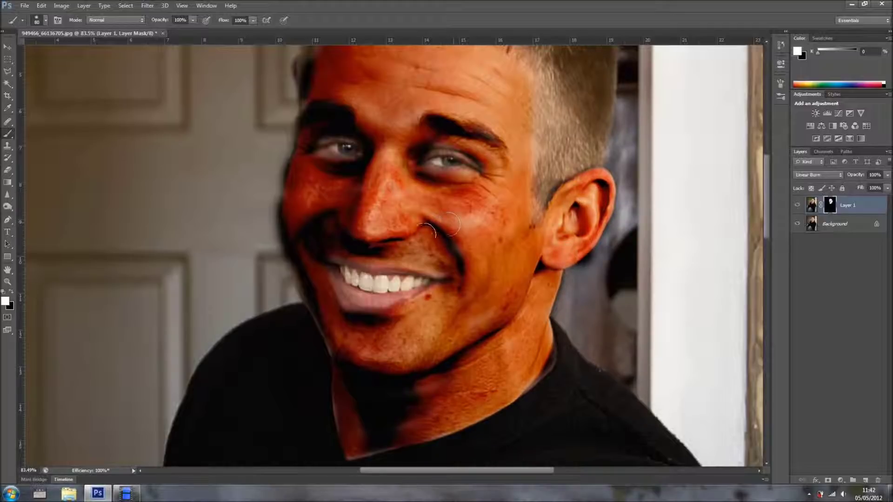
Paint black on the mask over the teeth and lips with a 30 px brush to remove the burn effect there.
{"action": "scroll", "coordinate": [328, 296], "scroll_direction": "up", "scroll_amount": 2}
{"action": "scroll", "coordinate": [325, 305], "scroll_direction": "up", "scroll_amount": 2}
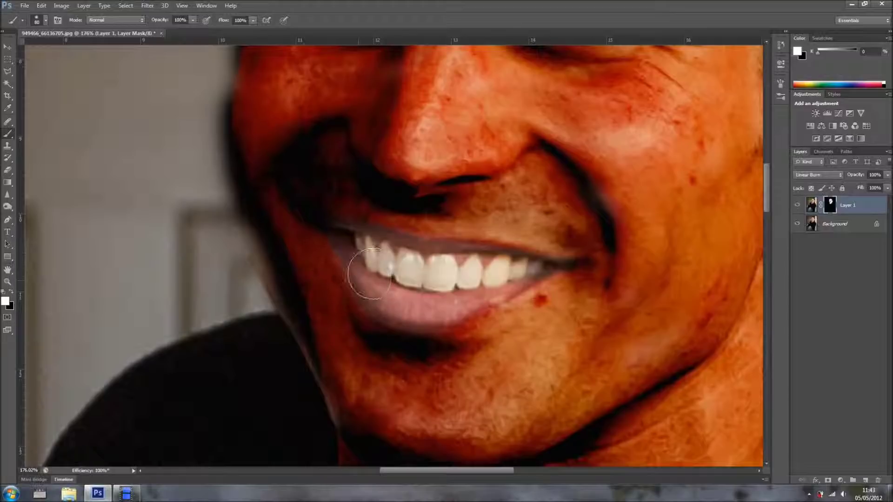
{"action": "key", "text": "x"}
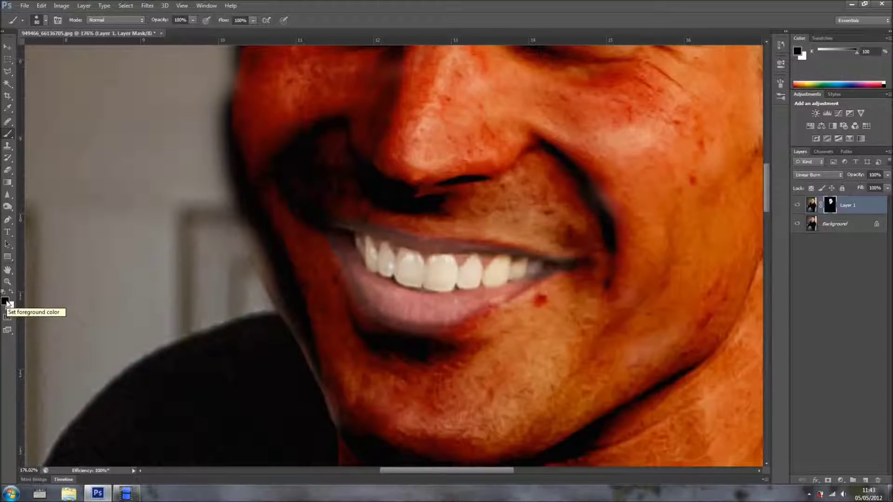
{"action": "key", "text": "x"}
{"action": "key", "text": "x"}
{"action": "key", "text": "x"}
{"action": "key", "text": "x"}
{"action": "key", "text": "x"}
{"action": "key", "text": "x"}
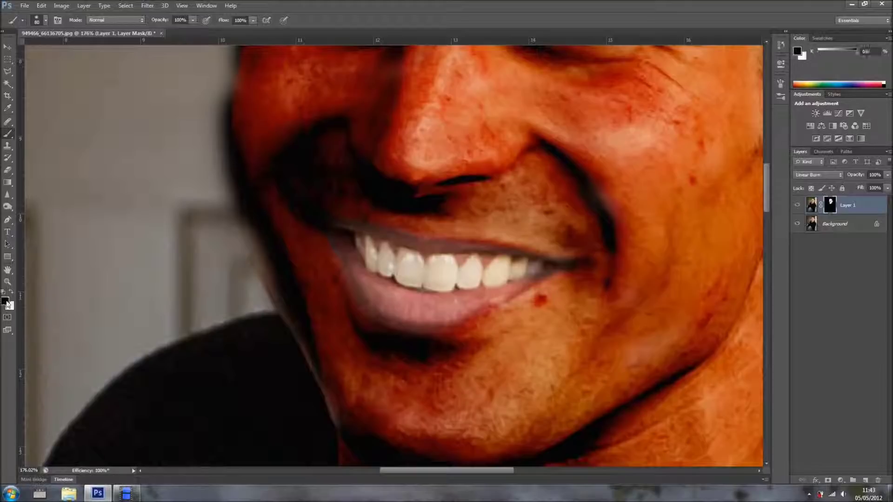
{"action": "key", "text": "x"}
{"action": "key", "text": "x"}
{"action": "key", "text": "bracketleft"}
{"action": "key", "text": "bracketleft"}
{"action": "key", "text": "bracketleft"}
{"action": "key", "text": "bracketleft"}
{"action": "mouse_move", "coordinate": [461, 274]}
{"action": "left_mouse_down"}
{"action": "mouse_move", "coordinate": [536, 267]}
{"action": "mouse_move", "coordinate": [496, 255]}
{"action": "mouse_move", "coordinate": [424, 255]}
{"action": "mouse_move", "coordinate": [471, 248]}
{"action": "mouse_move", "coordinate": [429, 257]}
{"action": "left_mouse_up"}
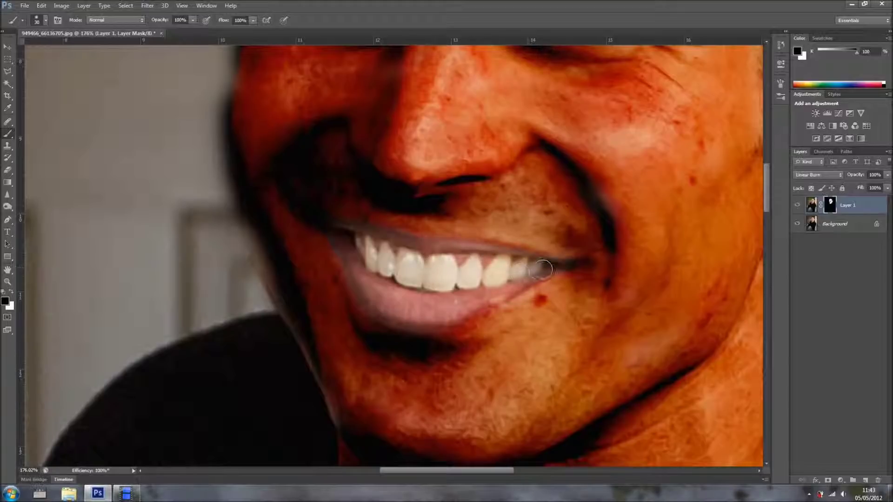
{"action": "mouse_move", "coordinate": [496, 289]}
{"action": "left_mouse_down"}
{"action": "mouse_move", "coordinate": [464, 310]}
{"action": "mouse_move", "coordinate": [393, 306]}
{"action": "mouse_move", "coordinate": [331, 228]}
{"action": "mouse_move", "coordinate": [406, 243]}
{"action": "mouse_move", "coordinate": [434, 259]}
{"action": "mouse_move", "coordinate": [326, 222]}
{"action": "left_mouse_up"}
Paint white on the mask over the eyelids and skin around both eyes with a 15 px brush.
{"action": "left_click_drag", "start_coordinate": [419, 217], "coordinate": [391, 325]}
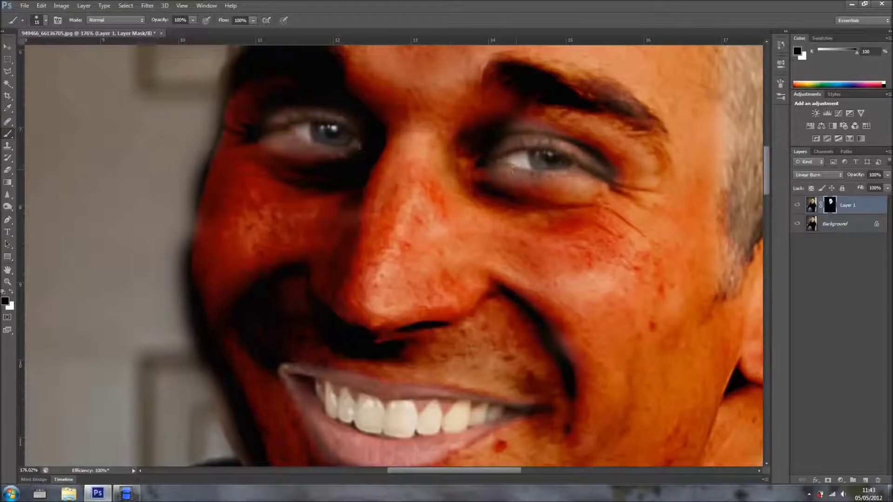
{"action": "key", "text": "x"}
{"action": "mouse_move", "coordinate": [507, 135]}
{"action": "left_mouse_down"}
{"action": "mouse_move", "coordinate": [557, 129]}
{"action": "mouse_move", "coordinate": [497, 142]}
{"action": "mouse_move", "coordinate": [580, 145]}
{"action": "mouse_move", "coordinate": [605, 168]}
{"action": "mouse_move", "coordinate": [558, 183]}
{"action": "mouse_move", "coordinate": [452, 171]}
{"action": "left_mouse_up"}
{"action": "mouse_move", "coordinate": [273, 125]}
{"action": "left_mouse_down"}
{"action": "mouse_move", "coordinate": [339, 113]}
{"action": "mouse_move", "coordinate": [270, 115]}
{"action": "mouse_move", "coordinate": [297, 107]}
{"action": "mouse_move", "coordinate": [344, 117]}
{"action": "left_mouse_up"}
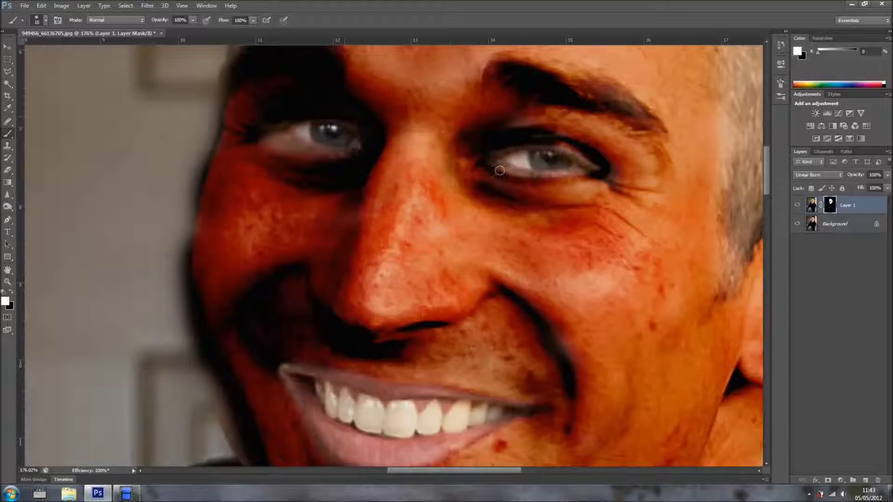
Paint black on the mask over the whites and corners of both eyes to clear the burn effect.
{"action": "key", "text": "x"}
{"action": "mouse_move", "coordinate": [500, 157]}
{"action": "left_mouse_down"}
{"action": "mouse_move", "coordinate": [557, 150]}
{"action": "mouse_move", "coordinate": [587, 168]}
{"action": "mouse_move", "coordinate": [494, 159]}
{"action": "left_mouse_up"}
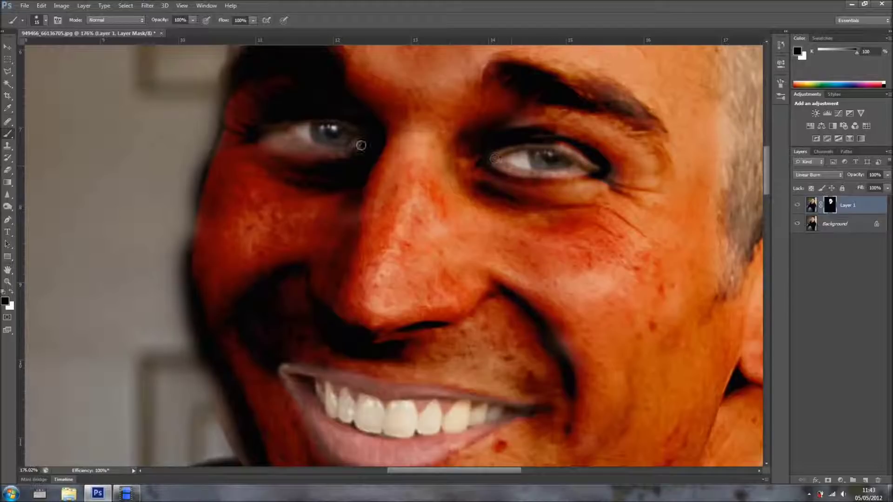
{"action": "left_click_drag", "start_coordinate": [357, 141], "coordinate": [345, 148]}
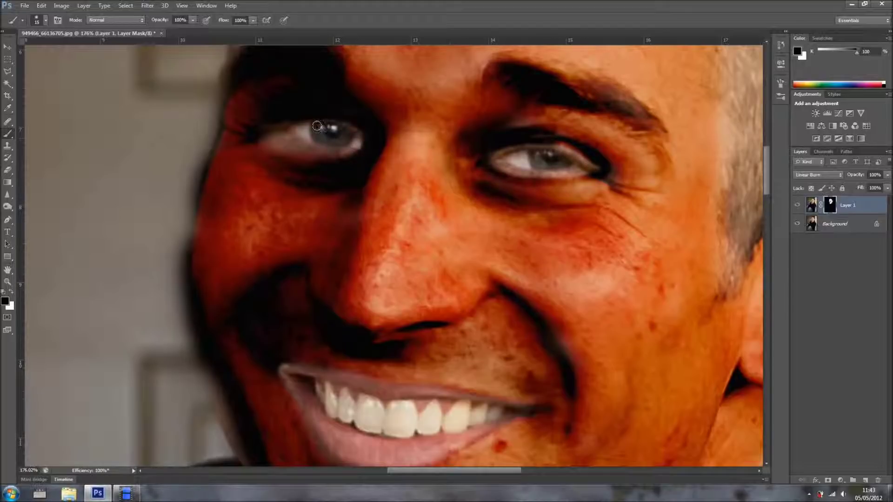
{"action": "left_click_drag", "start_coordinate": [296, 129], "coordinate": [331, 142]}
{"action": "mouse_move", "coordinate": [346, 143]}
{"action": "left_mouse_down"}
{"action": "mouse_move", "coordinate": [277, 143]}
{"action": "mouse_move", "coordinate": [360, 136]}
{"action": "mouse_move", "coordinate": [344, 125]}
{"action": "mouse_move", "coordinate": [298, 125]}
{"action": "left_mouse_up"}
Lower the opacity of the Linear Burn layer to 22%.
{"action": "scroll", "coordinate": [414, 188], "scroll_direction": "down", "scroll_amount": 10}
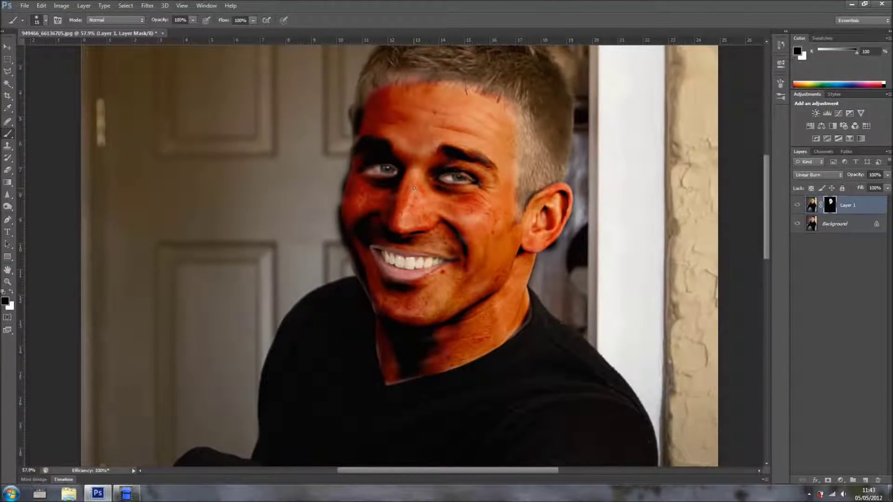
{"action": "left_click_drag", "start_coordinate": [858, 177], "coordinate": [824, 176]}
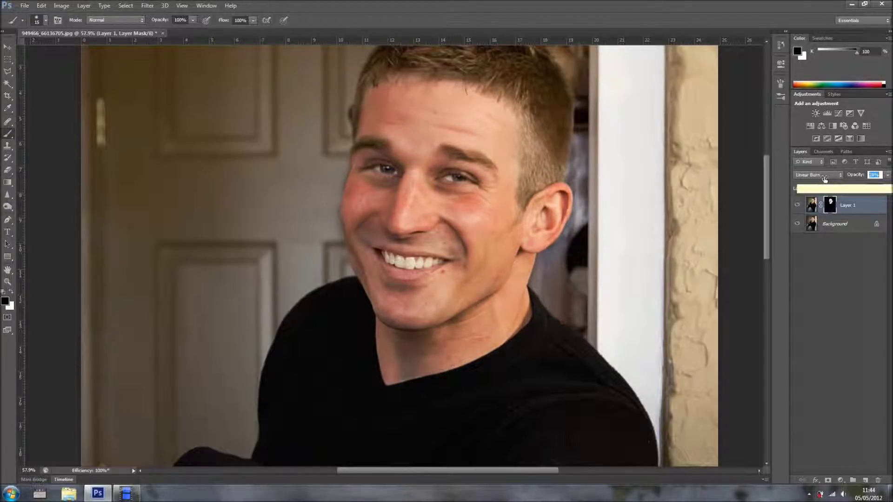
{"action": "left_click_drag", "start_coordinate": [849, 177], "coordinate": [850, 177]}
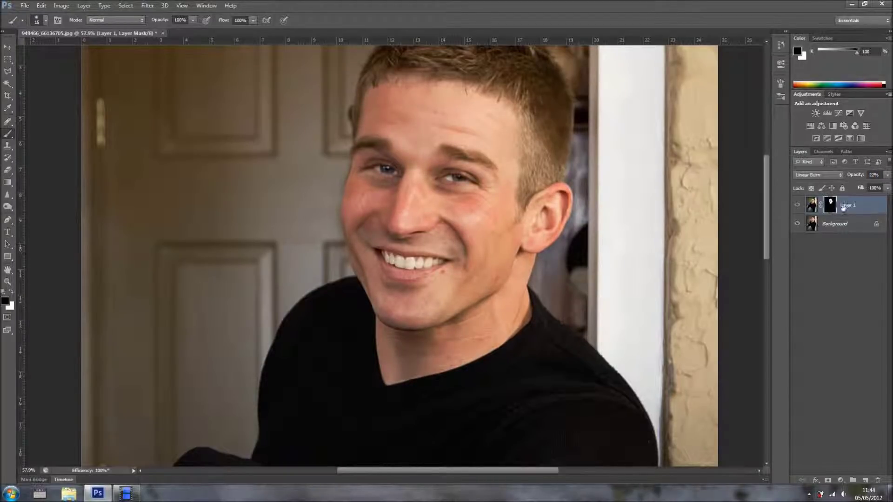
Compare the portrait before and after the tan by toggling the Linear Burn layer's visibility, leaving it shown.
{"action": "left_click", "coordinate": [798, 207]}
{"action": "left_click", "coordinate": [798, 207]}
{"action": "left_click", "coordinate": [798, 207]}
{"action": "left_click", "coordinate": [798, 207]}
{"action": "left_click", "coordinate": [798, 207]}
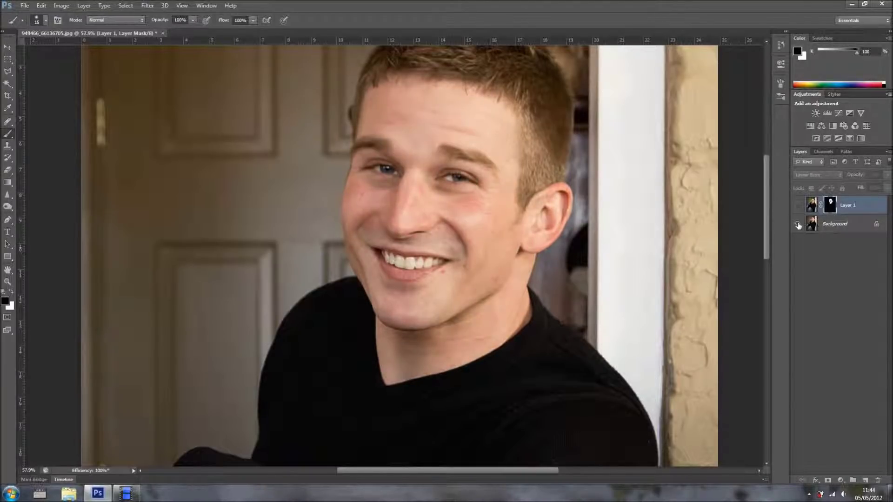
{"action": "left_click", "coordinate": [797, 206]}
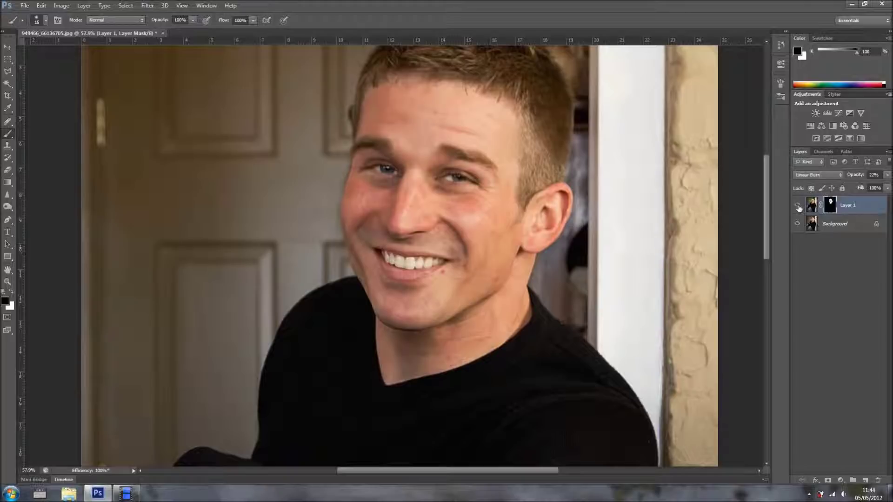
{"action": "left_click", "coordinate": [798, 207]}
{"action": "left_click", "coordinate": [798, 207]}
{"action": "left_click", "coordinate": [798, 207]}
{"action": "left_click", "coordinate": [798, 207]}
{"action": "left_click", "coordinate": [798, 207]}
{"action": "left_click", "coordinate": [798, 207]}
{"action": "left_click", "coordinate": [797, 206]}
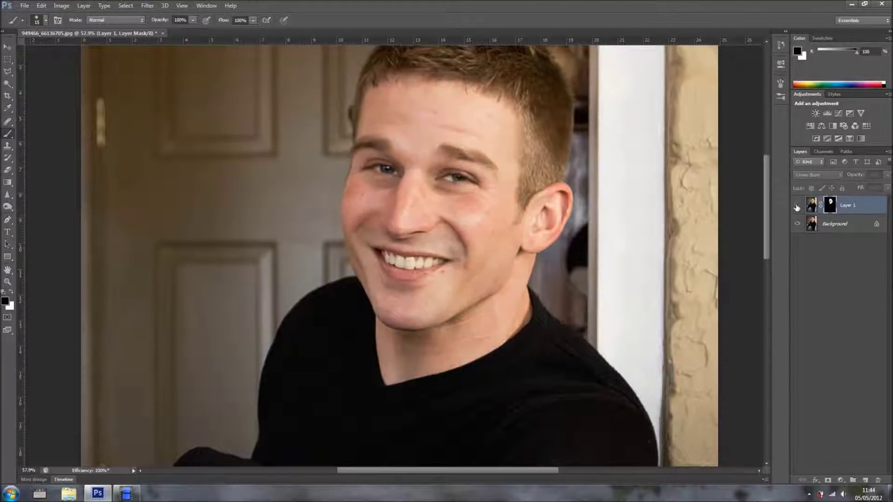
{"action": "left_click", "coordinate": [797, 205]}
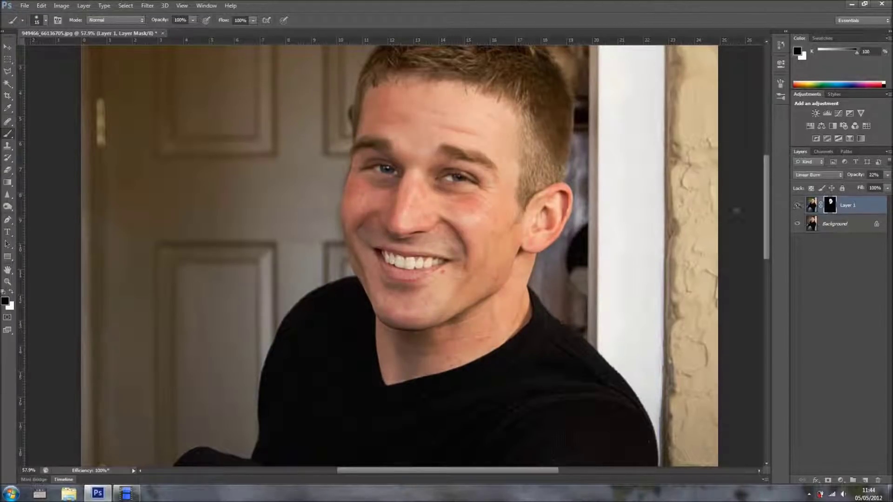